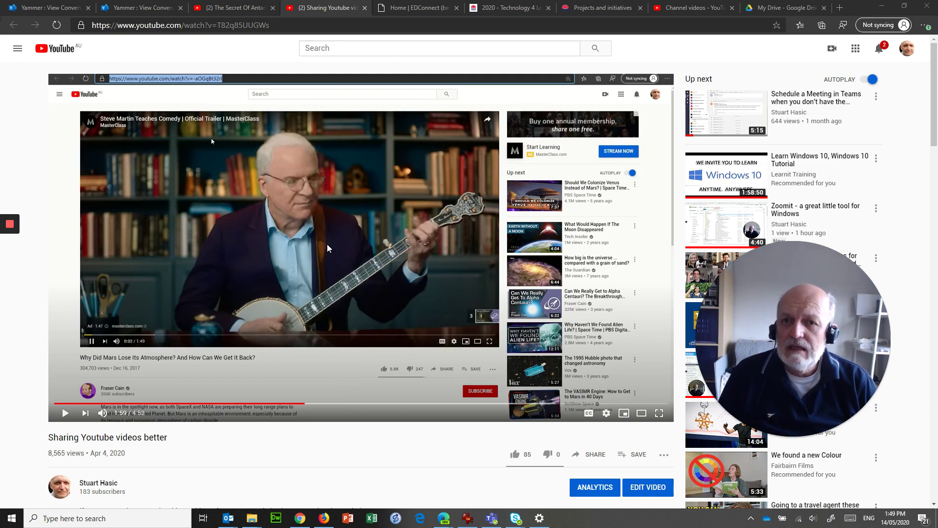
Step: Check the Yammer message about the YouTube Chop tool and preview the opening seconds of the Secret Of Antarctica documentary on YouTube
click(149, 9)
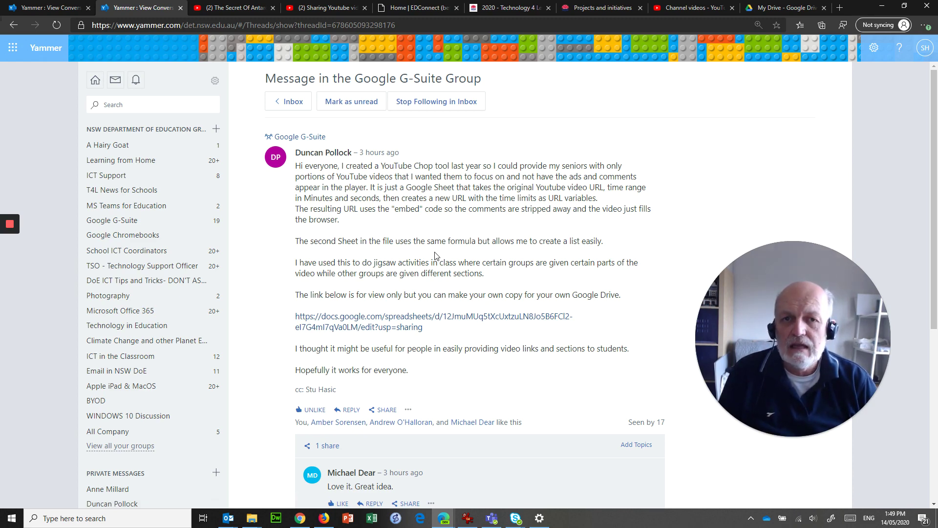
click(234, 7)
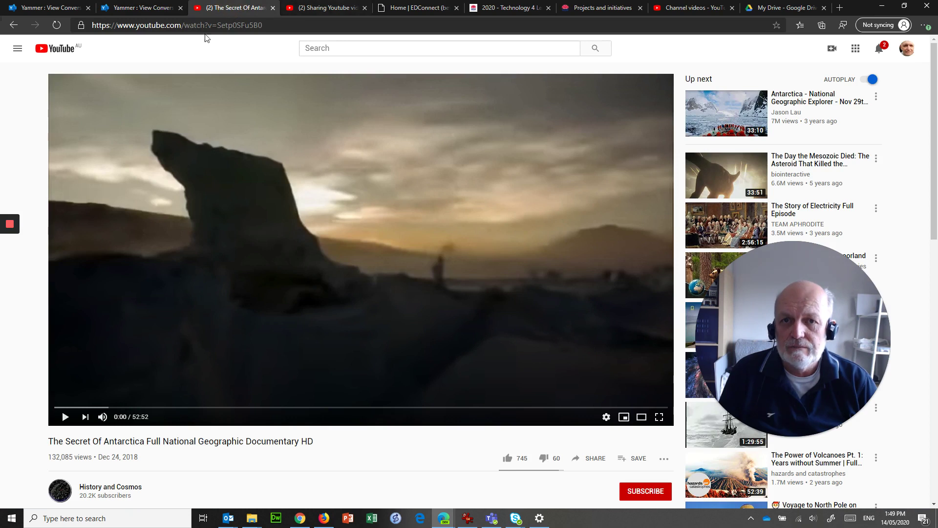
click(238, 25)
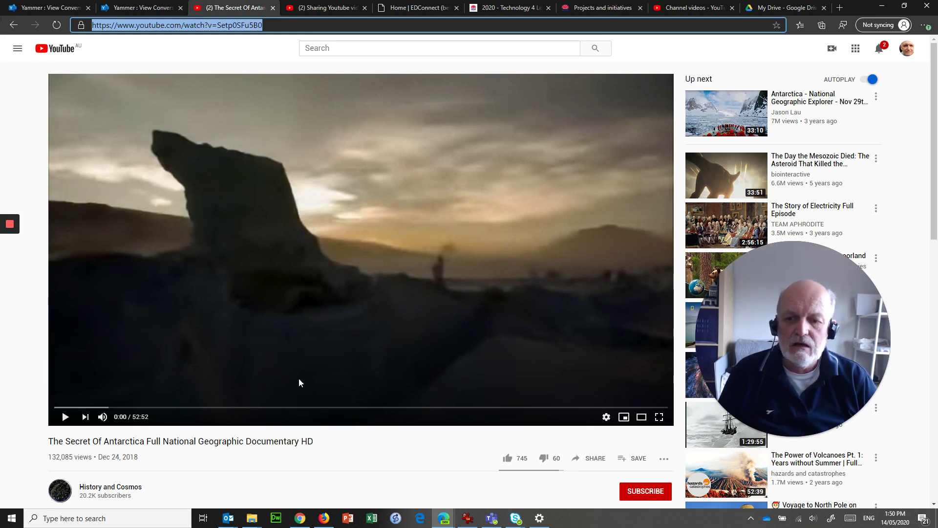
drag(150, 440, 236, 441)
click(65, 417)
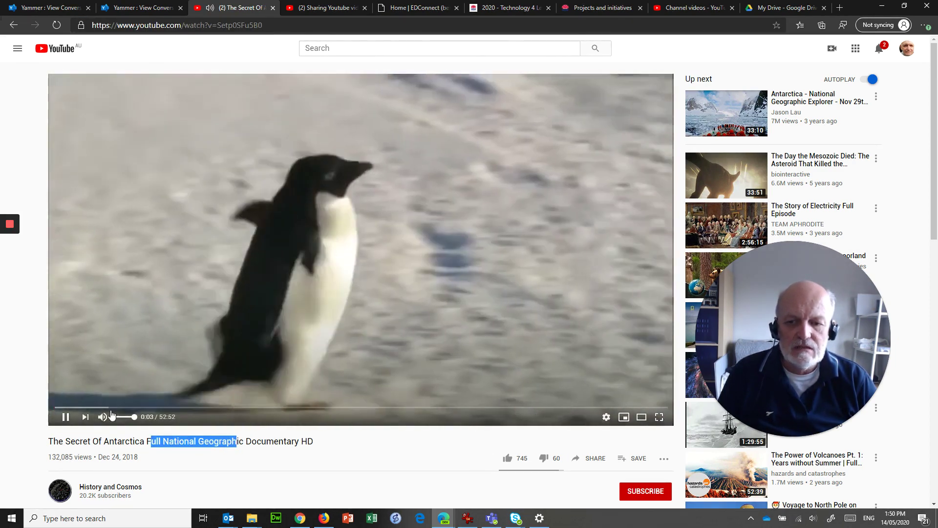
click(134, 333)
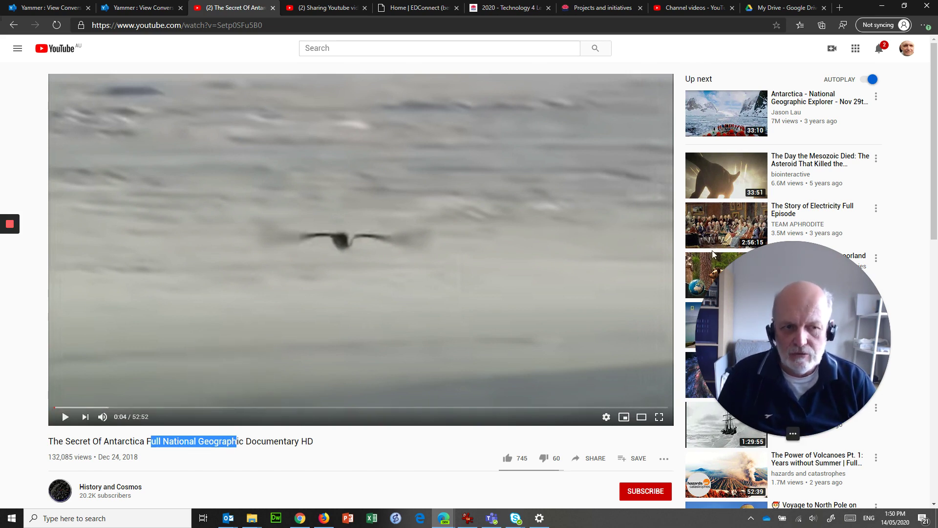
Step: Open the Google Sheets template linked in the Yammer message and save a copy named YouTube Chop in My Drive
click(145, 7)
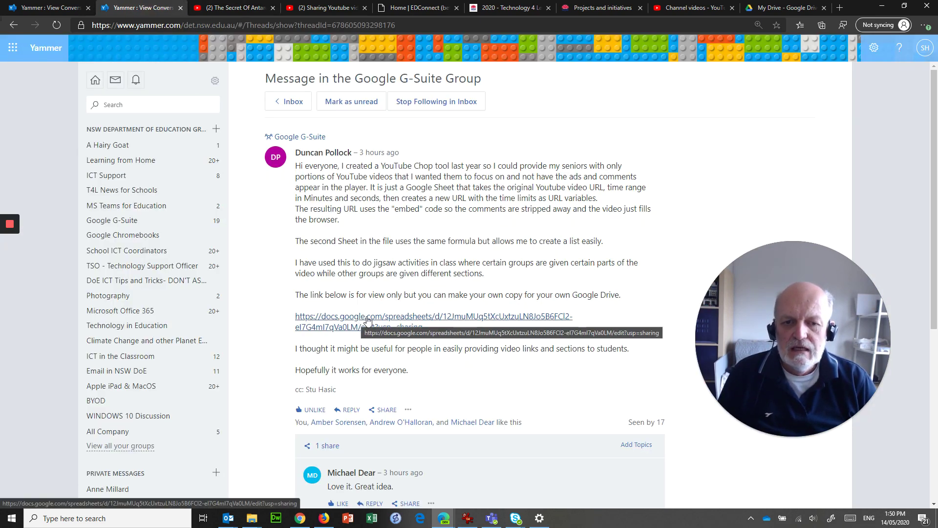
click(368, 316)
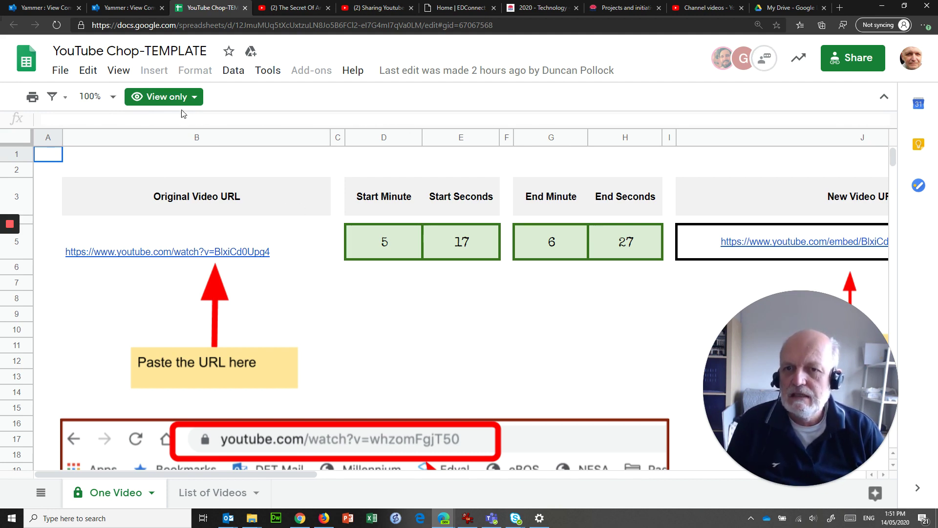
click(59, 71)
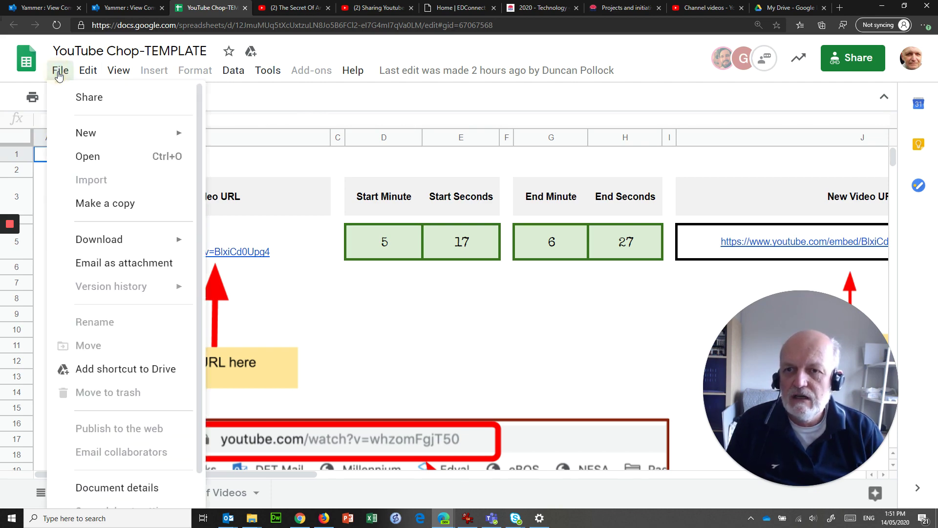
click(98, 203)
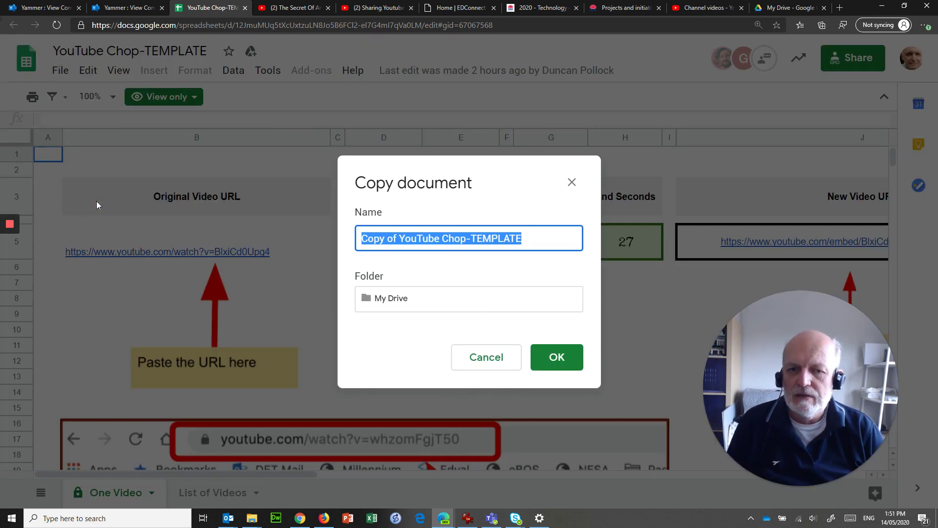
click(399, 239)
drag(399, 239, 323, 232)
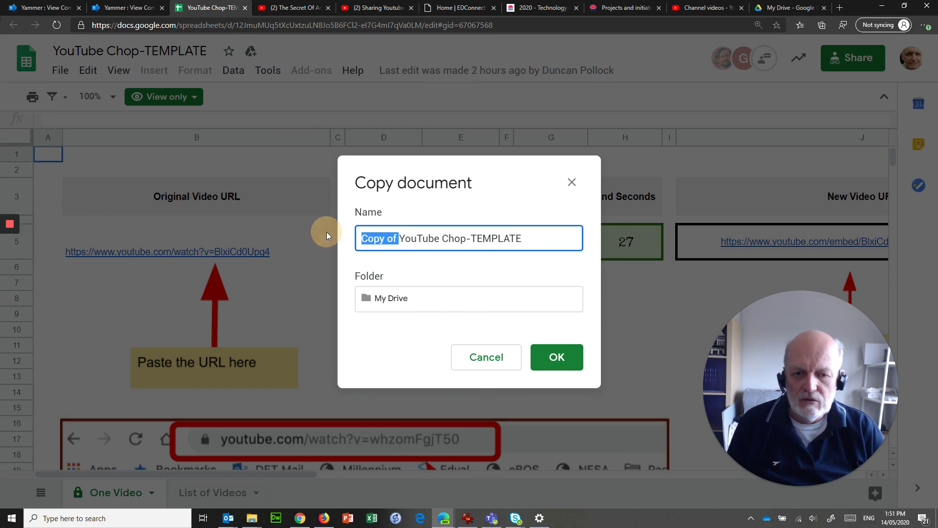
key(BackSpace)
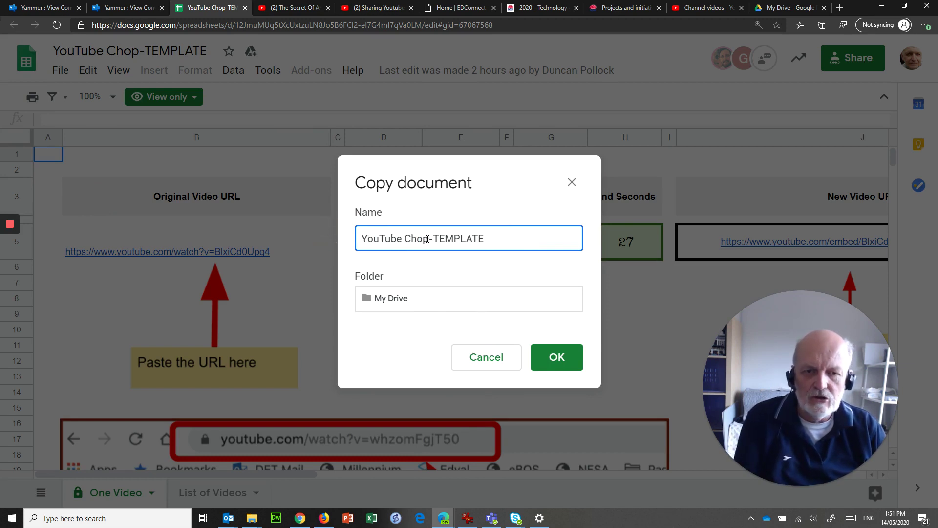
drag(429, 238, 552, 241)
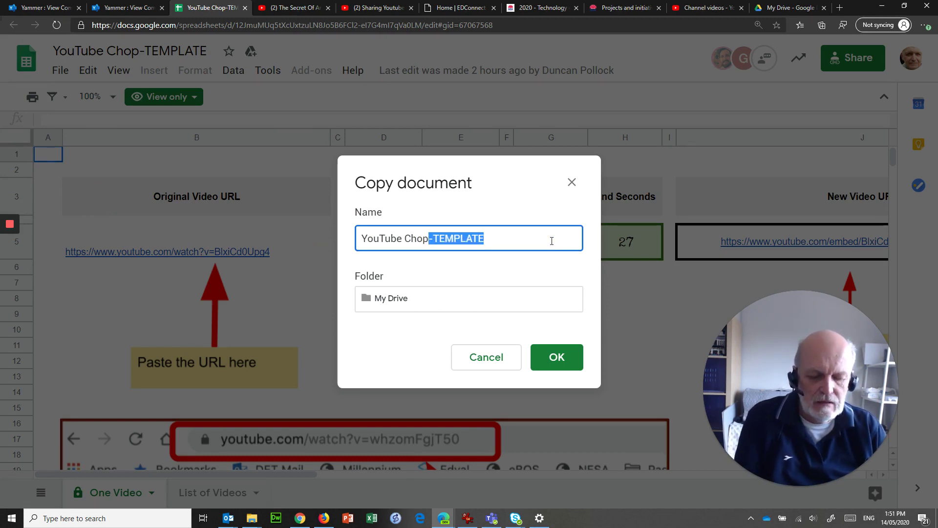
key(BackSpace)
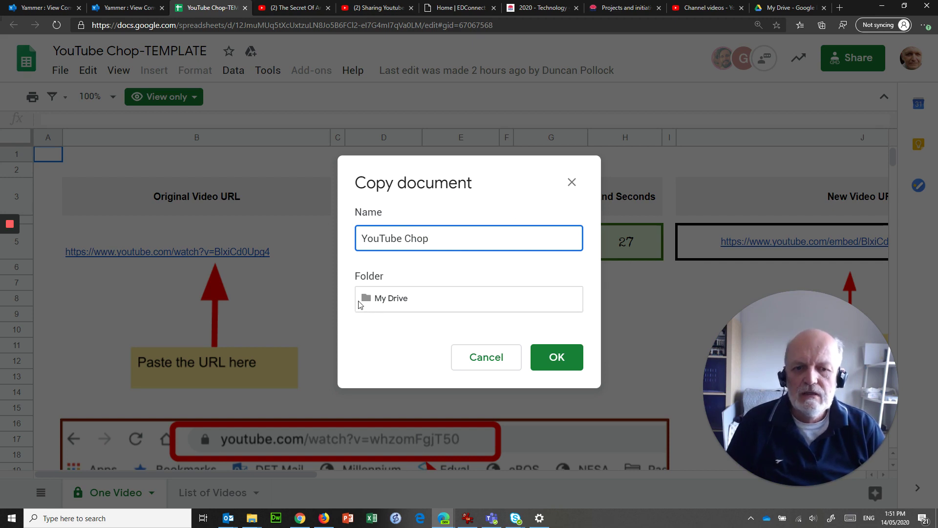
click(556, 357)
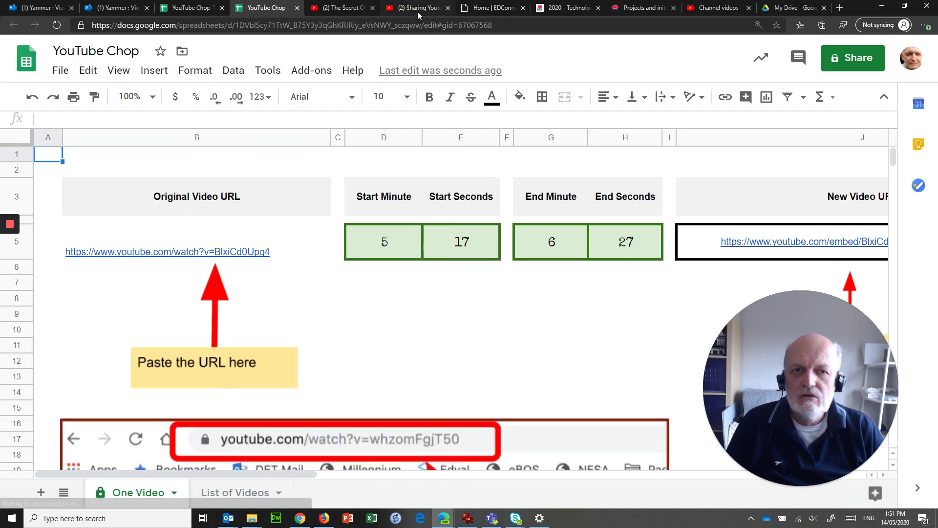
Step: Copy the Secret Of Antarctica video's address from YouTube into the Original Video URL cell of the YouTube Chop sheet
click(341, 10)
click(251, 25)
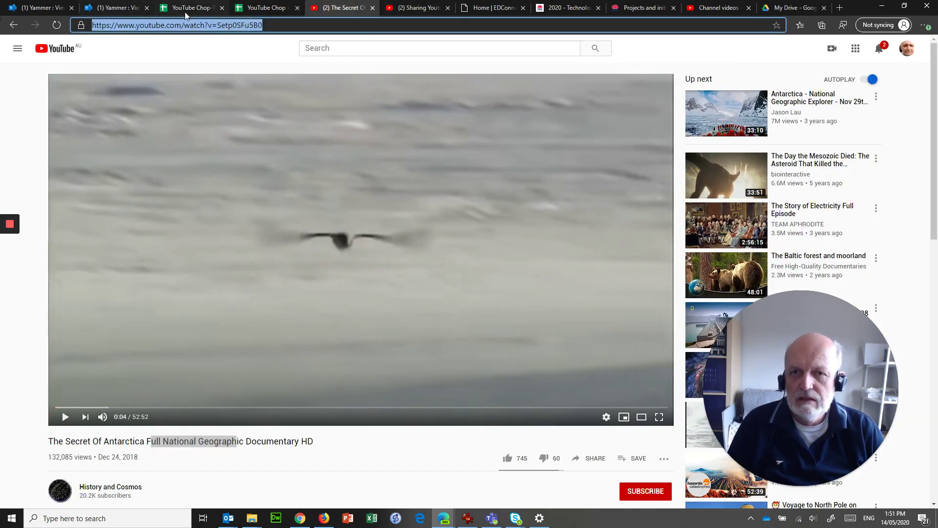
click(264, 8)
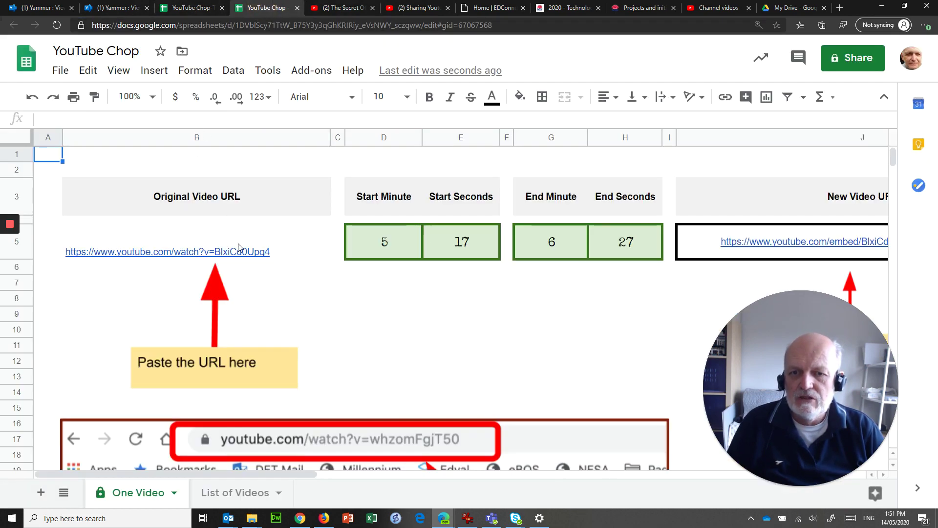
click(300, 253)
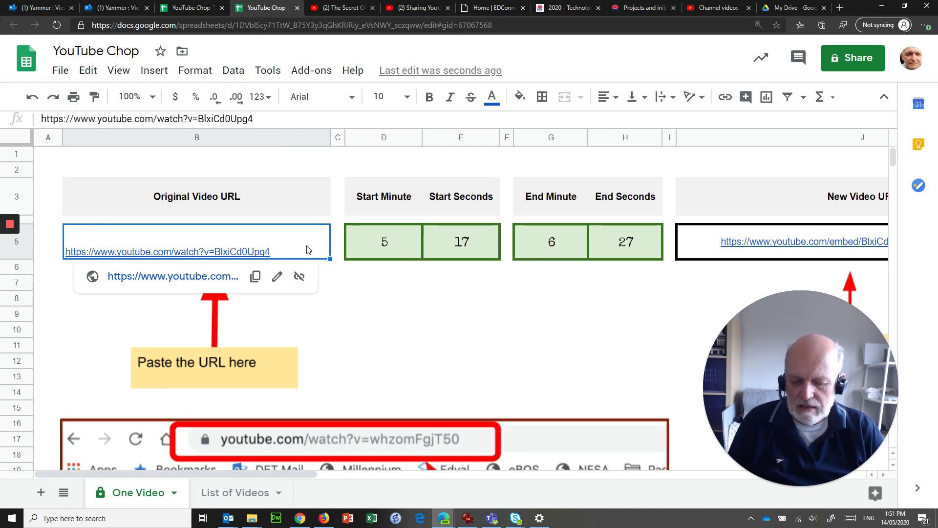
key(ctrl+v)
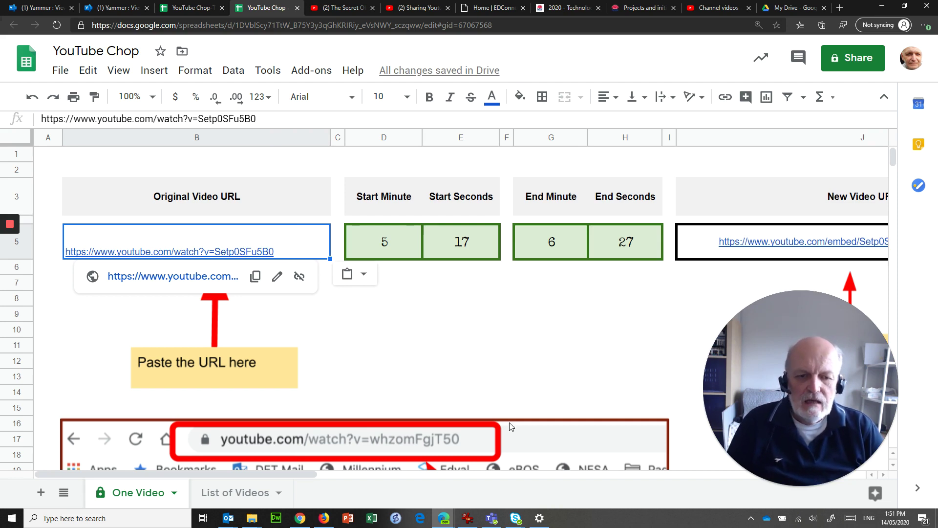
Step: Set the clip's start time to 14 minutes and 10 seconds
click(387, 241)
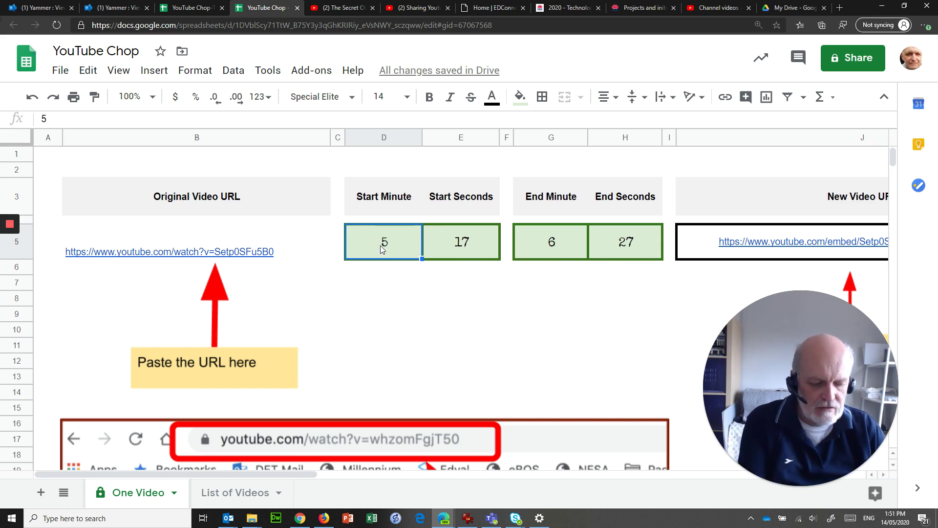
text(14)
click(457, 245)
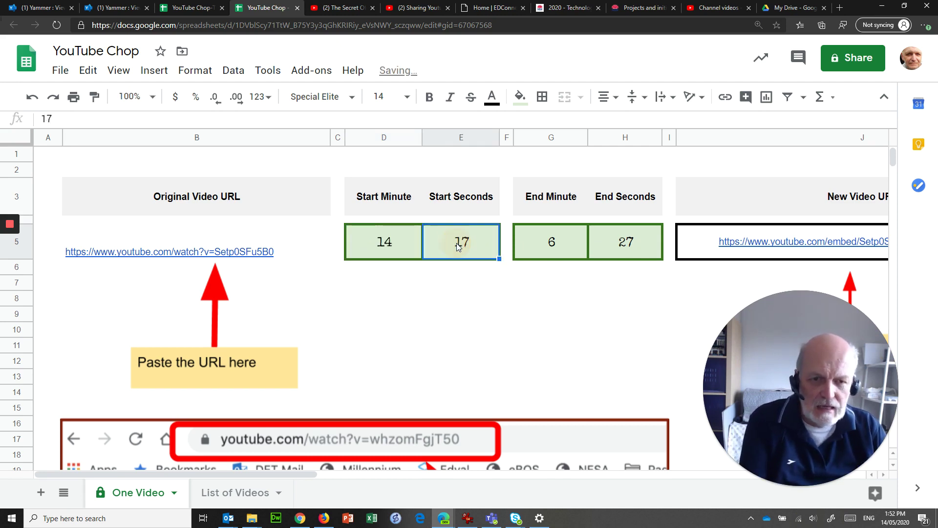
text(0)
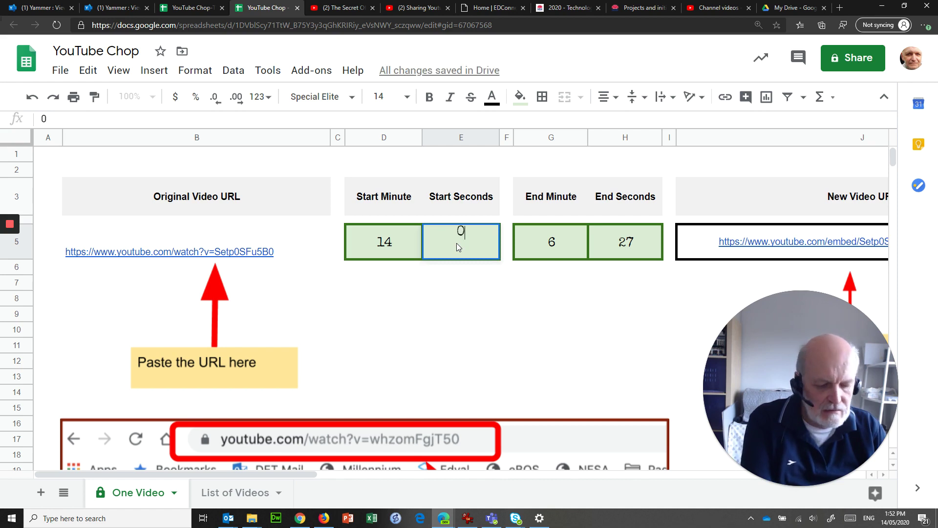
text(10)
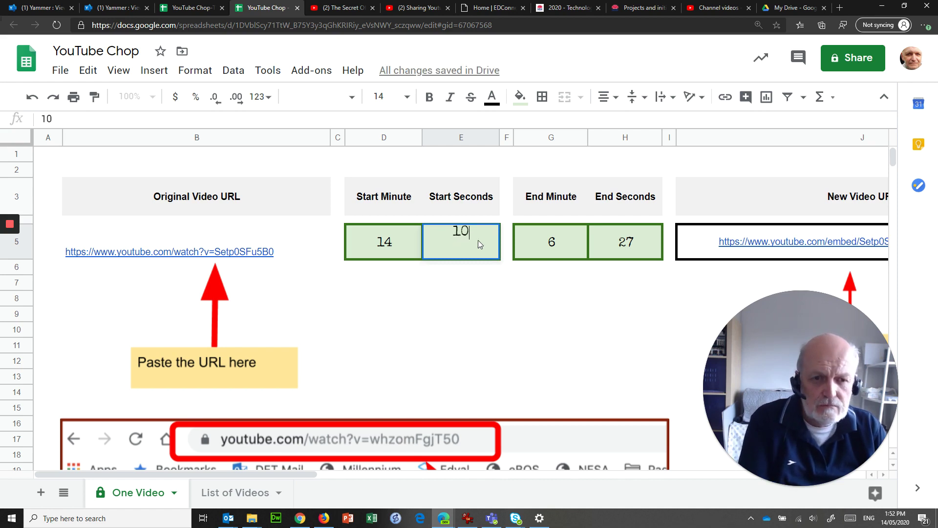
Step: Set the clip's end time to 15 minutes and 6 seconds
click(557, 244)
text(15)
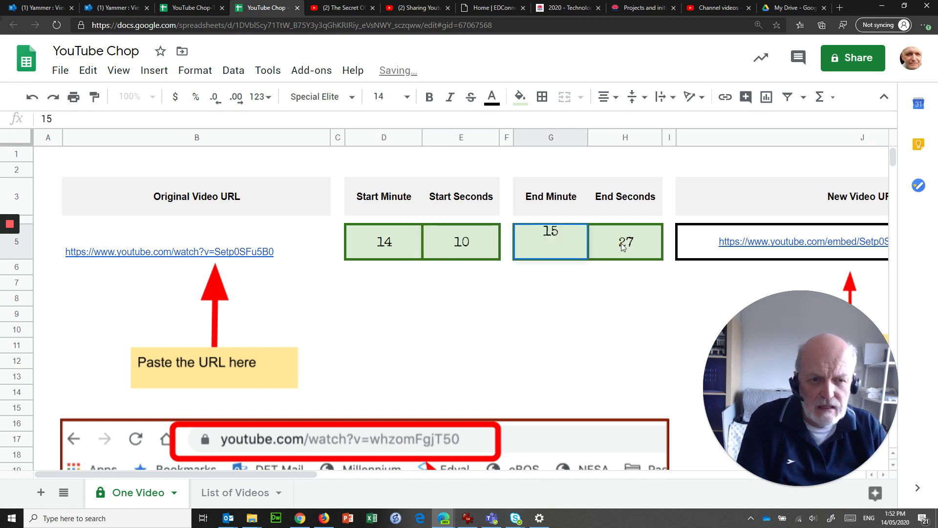
click(622, 245)
text(06)
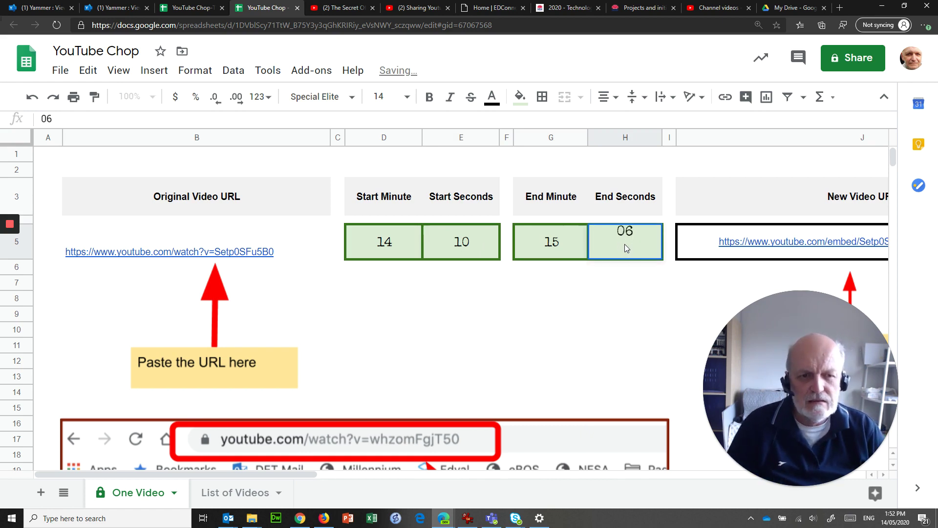
click(601, 291)
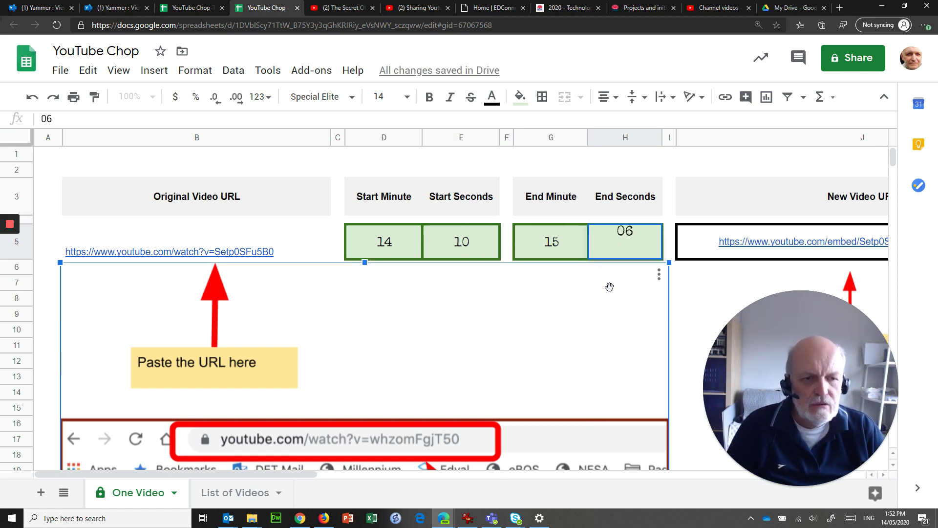
click(683, 283)
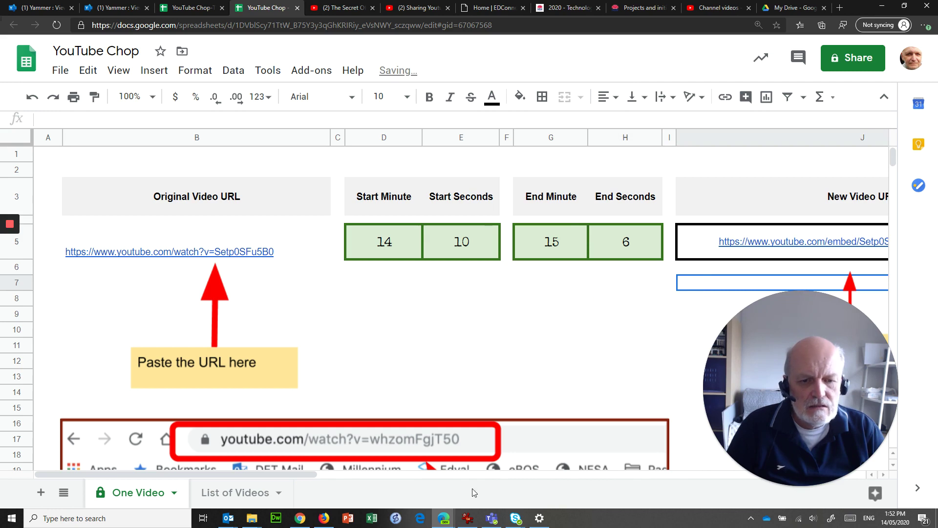
Step: Try to copy the generated New Video URL and open it in a new browser tab, then close that tab
drag(232, 476, 376, 473)
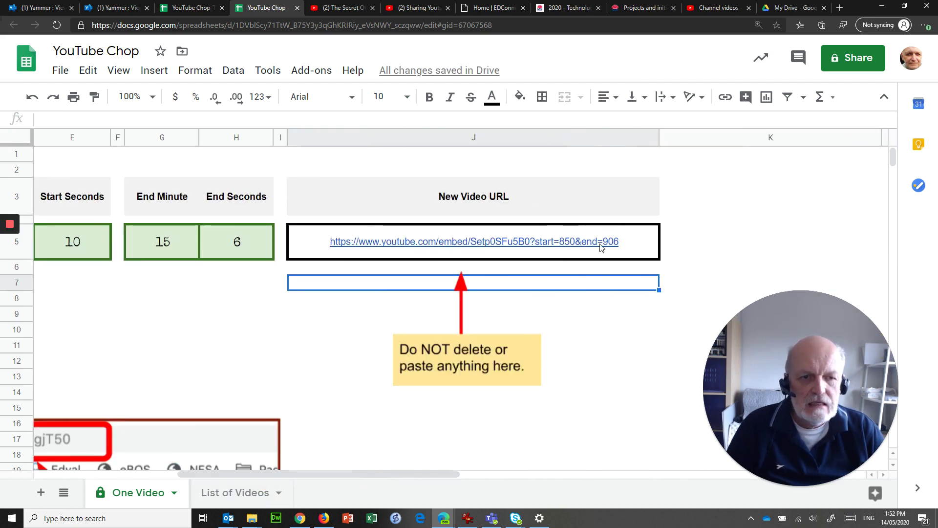
mouse_move(556, 247)
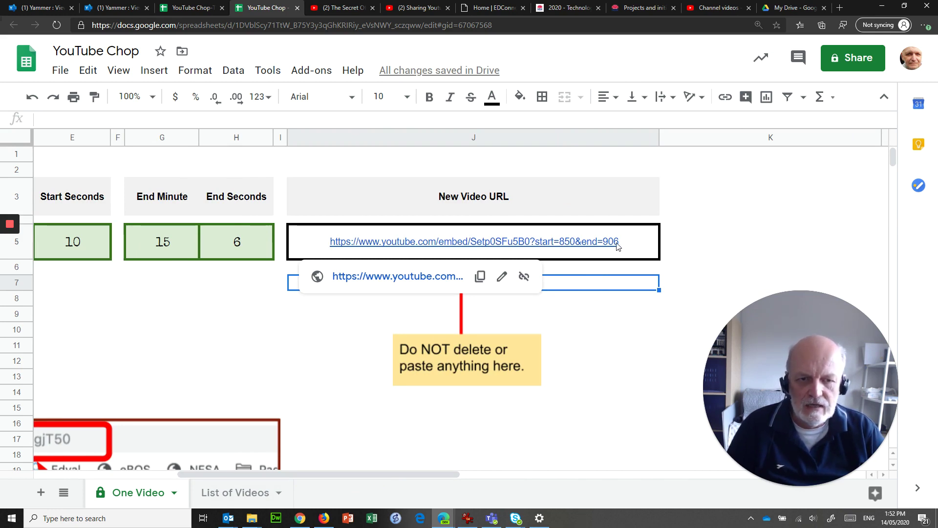
click(481, 276)
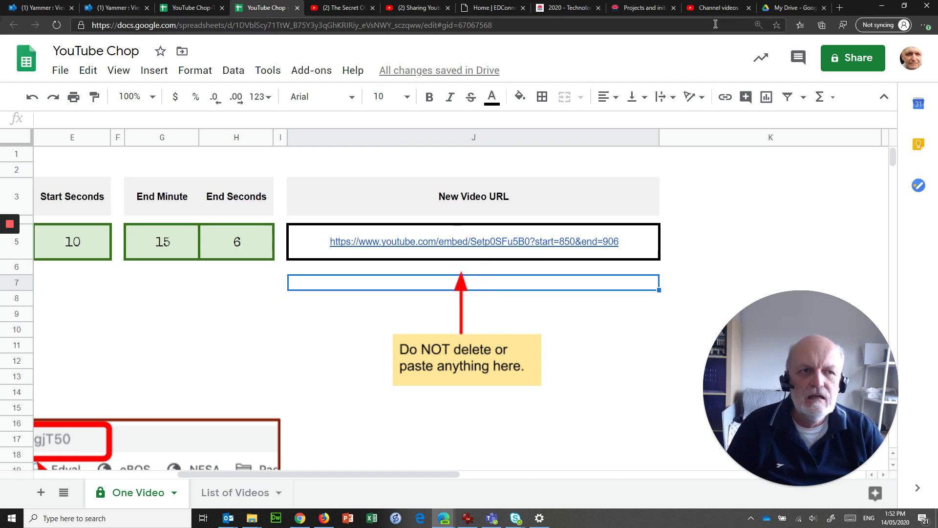
click(840, 8)
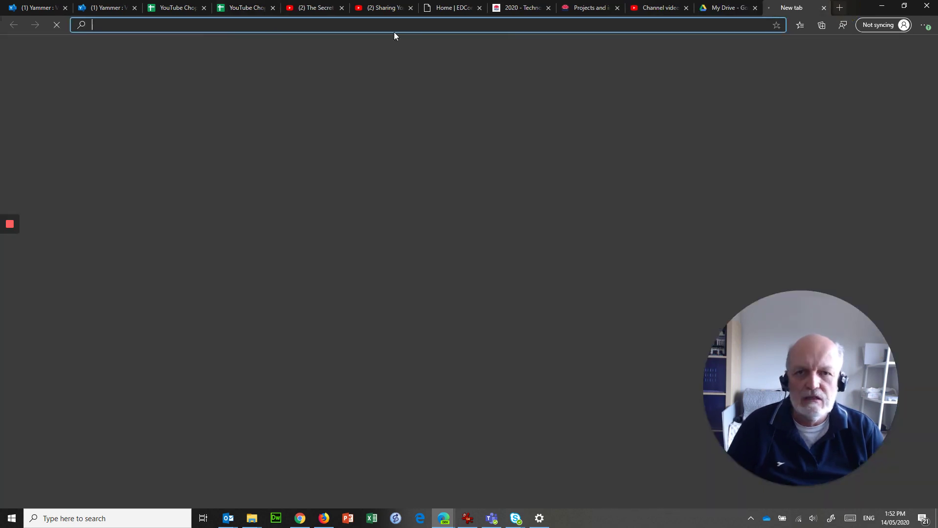
key(ctrl+v)
key(Return)
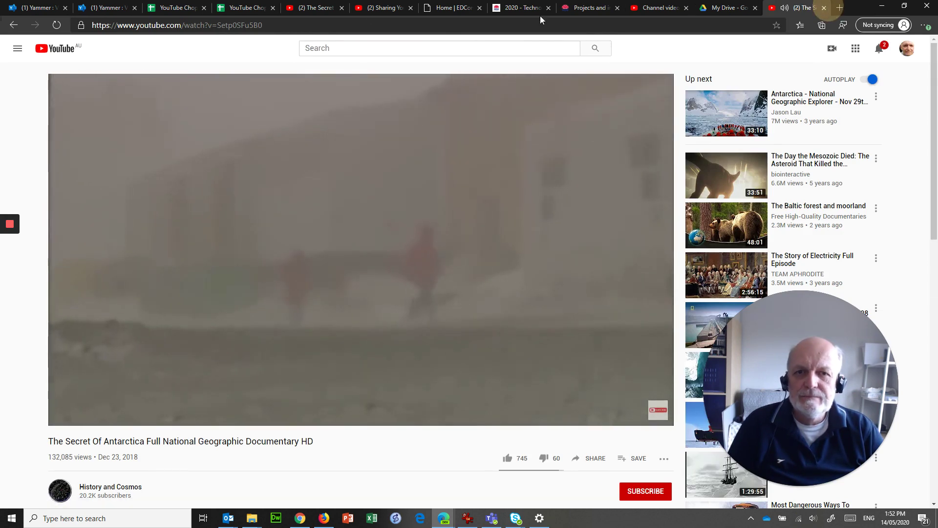
click(824, 7)
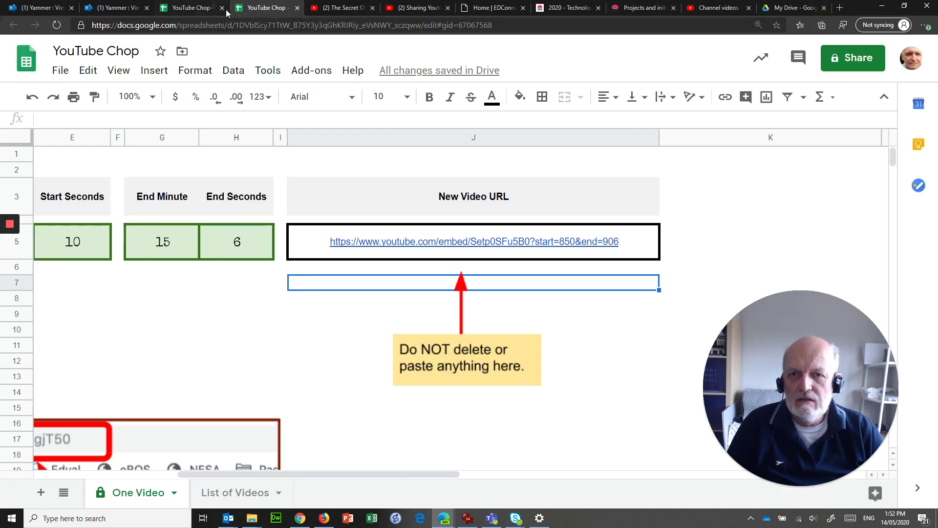
Step: Copy the generated New Video URL from the YouTube Chop sheet and open it in a new browser tab
click(403, 243)
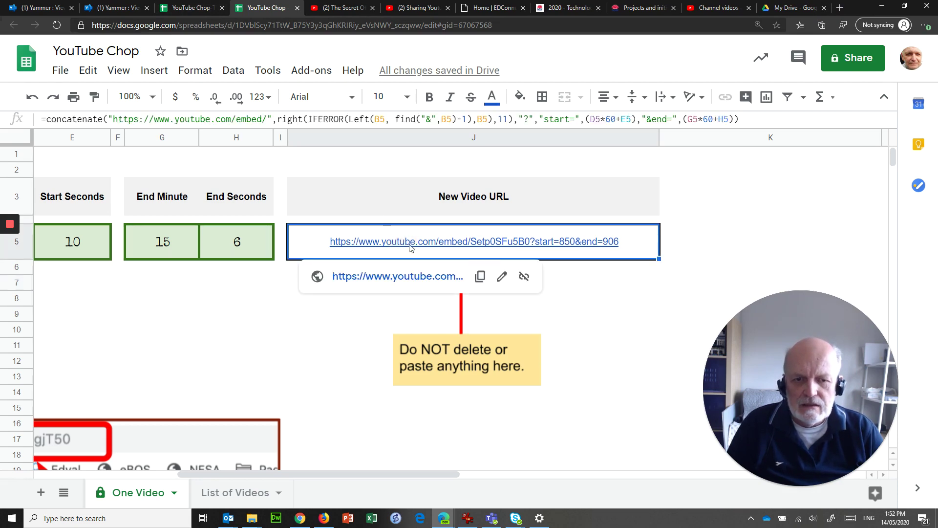
click(479, 276)
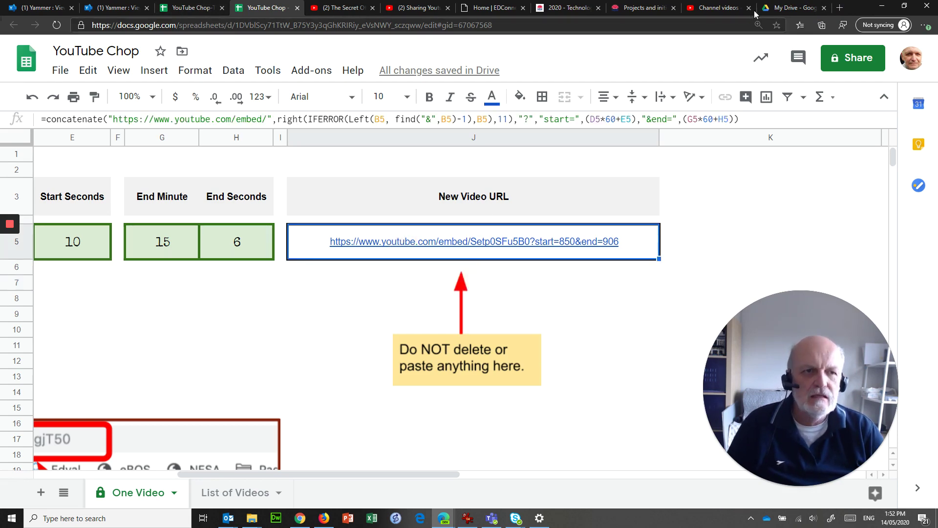
click(839, 7)
key(ctrl+v)
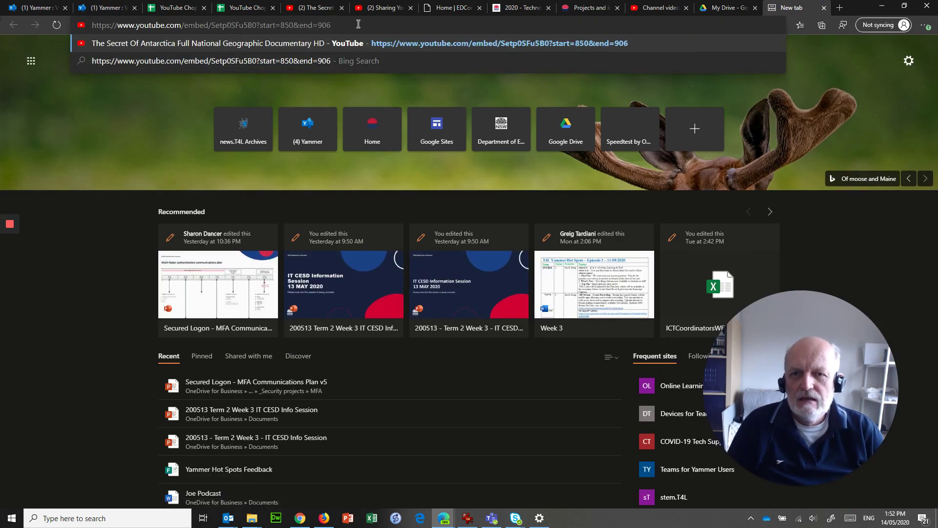
key(Return)
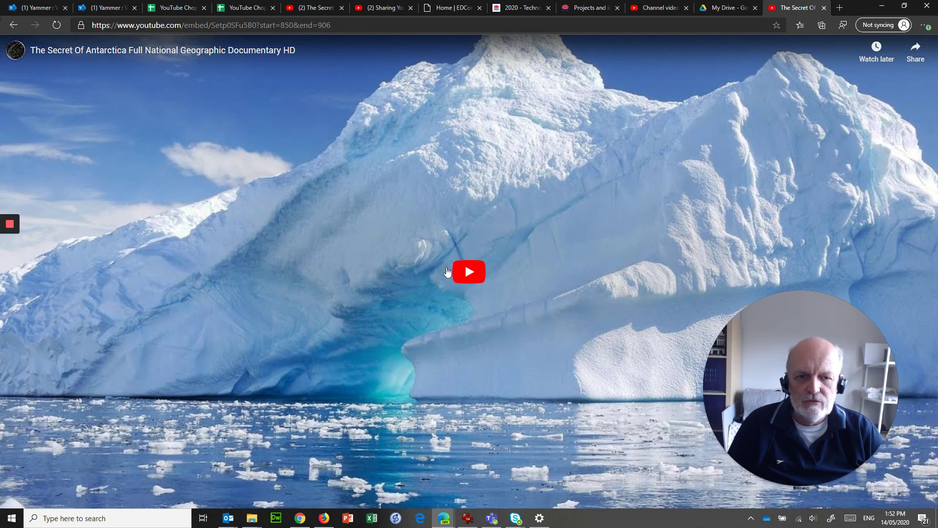
Step: Play the chopped Antarctica clip to test the link, and close its browser tab
click(462, 271)
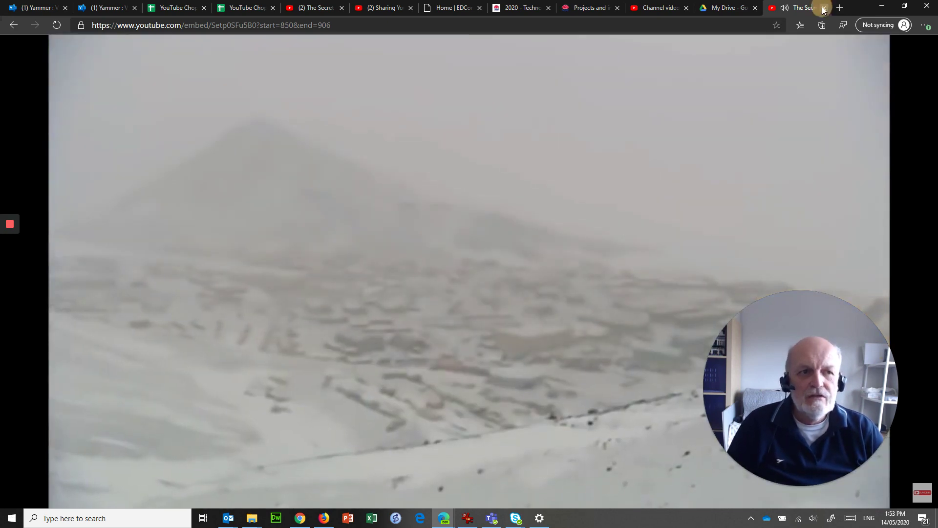
click(824, 7)
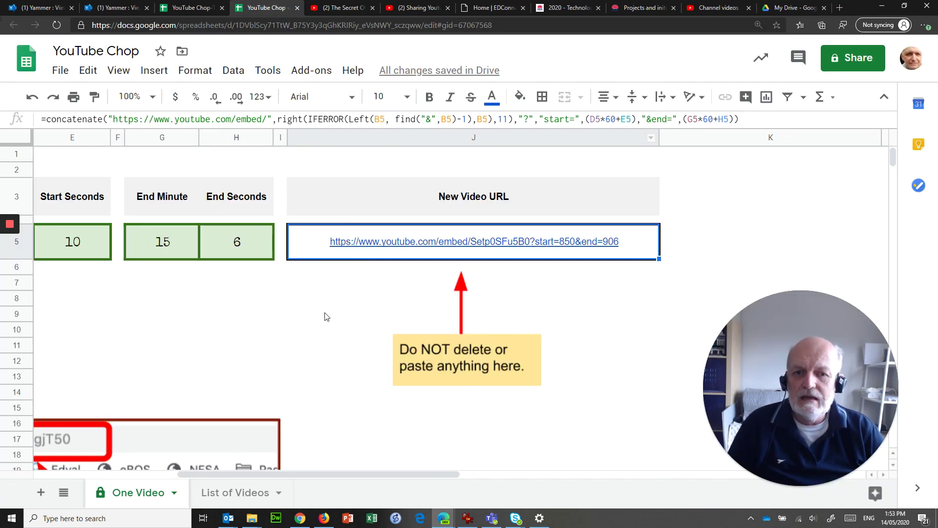
Step: Review the sheet's Original Video URL and time columns, and return to the Yammer message in the Google G-Suite group
drag(430, 472, 298, 473)
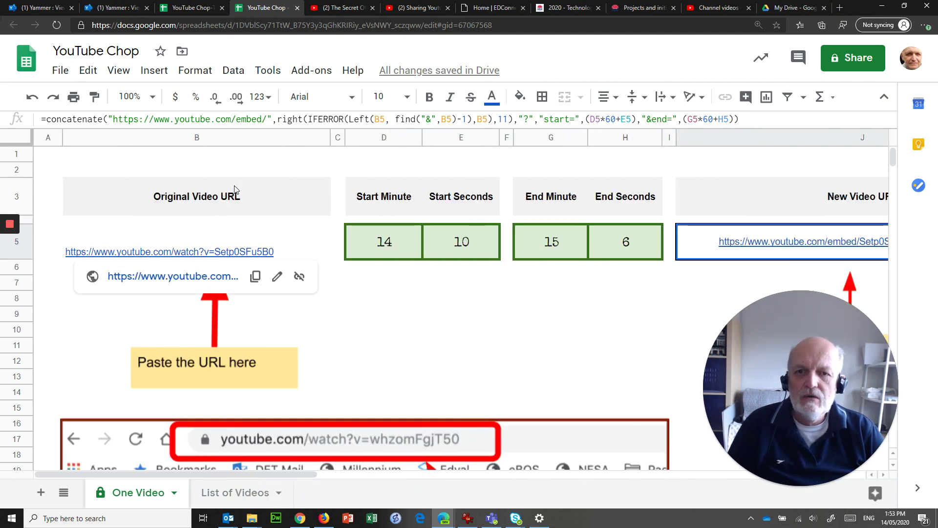
click(117, 7)
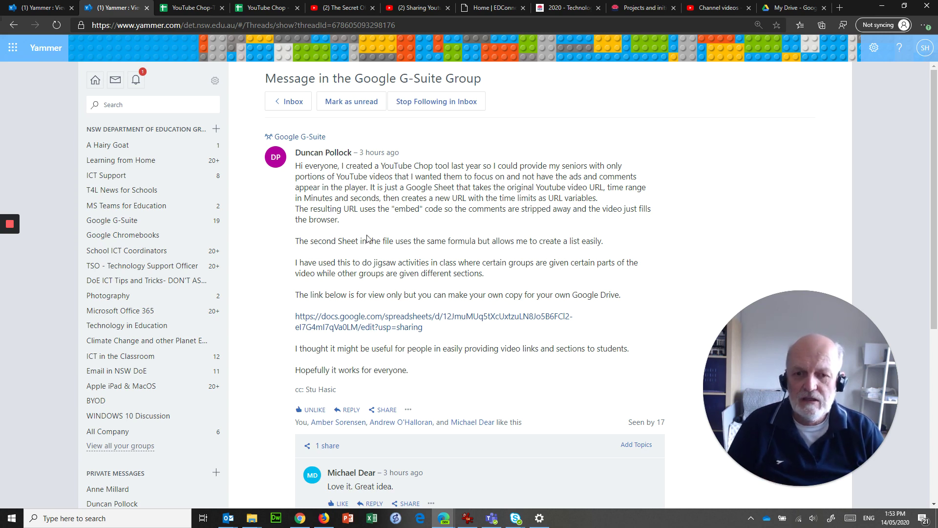
mouse_move(11, 225)
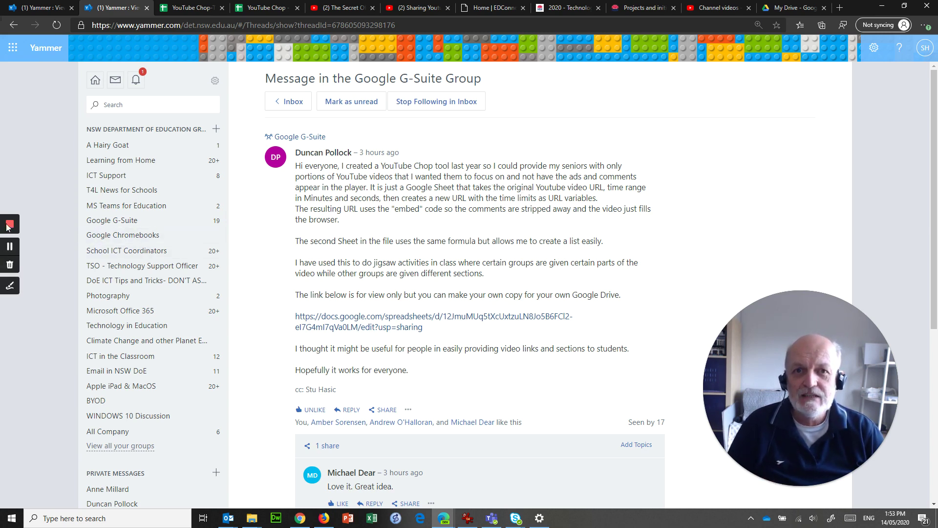